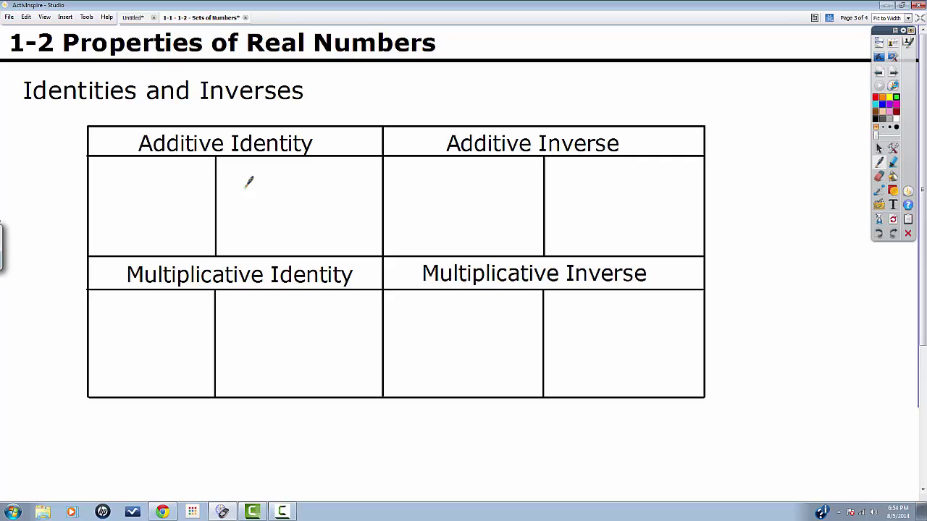
# Handwrite green 3 + 0 = 3 with the 0 boxed and 7 + 0 = 7, then select red ink.
pyautogui.moveTo(96, 169)
pyautogui.mouseDown()
pyautogui.moveTo(94, 184)
pyautogui.moveTo(127, 177)
pyautogui.moveTo(119, 184)
pyautogui.moveTo(164, 191)
pyautogui.moveTo(184, 175)
pyautogui.mouseUp()
pyautogui.moveTo(173, 180); pyautogui.dragTo(193, 182)
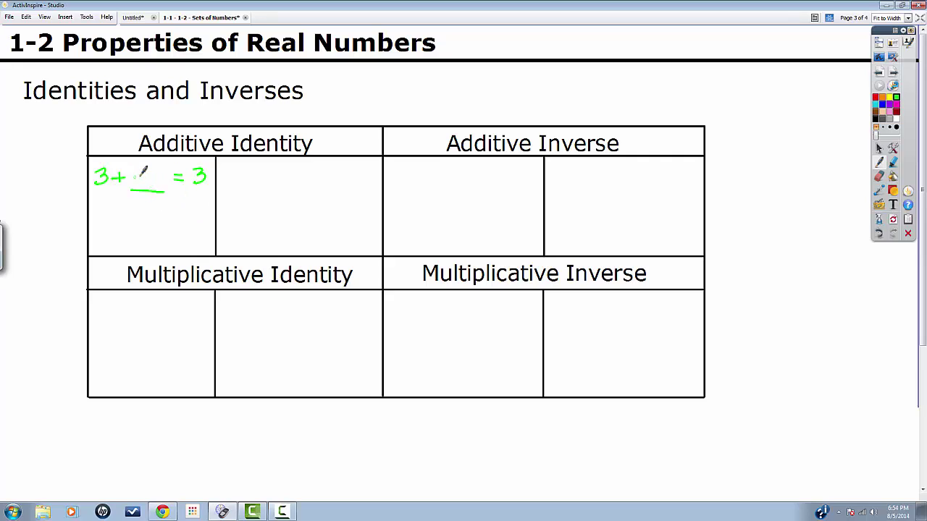
pyautogui.moveTo(150, 164)
pyautogui.mouseDown()
pyautogui.moveTo(147, 177)
pyautogui.moveTo(160, 175)
pyautogui.moveTo(149, 167)
pyautogui.mouseUp()
pyautogui.moveTo(133, 164)
pyautogui.mouseDown()
pyautogui.moveTo(133, 188)
pyautogui.moveTo(145, 162)
pyautogui.moveTo(168, 163)
pyautogui.moveTo(167, 191)
pyautogui.mouseUp()
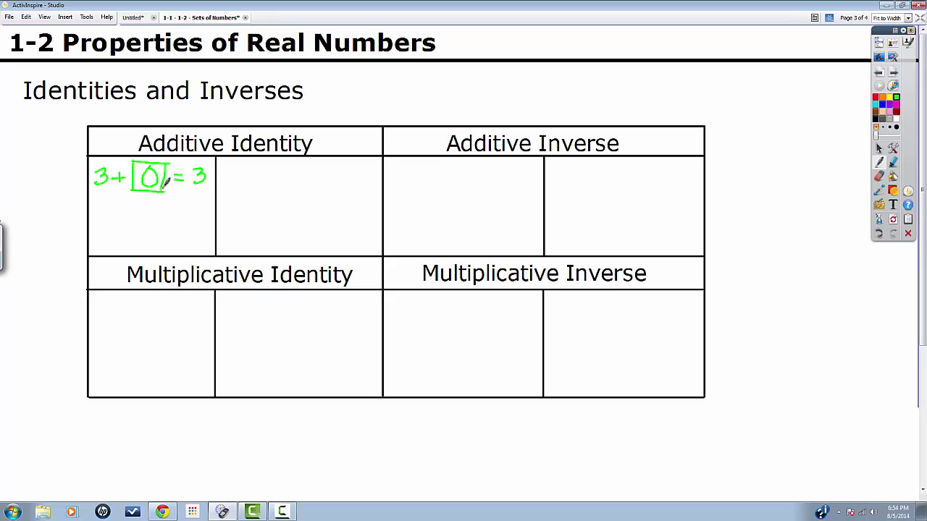
pyautogui.moveTo(94, 210)
pyautogui.mouseDown()
pyautogui.moveTo(106, 210)
pyautogui.moveTo(100, 229)
pyautogui.moveTo(122, 216)
pyautogui.moveTo(171, 215)
pyautogui.mouseUp()
pyautogui.moveTo(160, 221); pyautogui.dragTo(193, 210)
pyautogui.moveTo(193, 210); pyautogui.dragTo(186, 227)
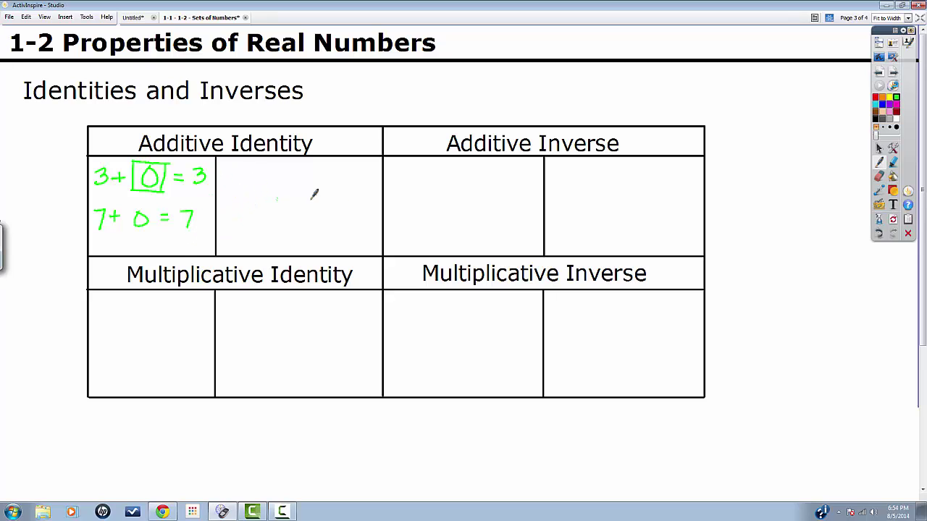
pyautogui.click(877, 97)
pyautogui.click(668, 187)
# Write the red rule a + 0 = a, with the 0 boxed, in the right Additive Identity cell.
pyautogui.moveTo(231, 193)
pyautogui.mouseDown()
pyautogui.moveTo(298, 201)
pyautogui.moveTo(288, 187)
pyautogui.moveTo(323, 186)
pyautogui.moveTo(350, 198)
pyautogui.moveTo(276, 206)
pyautogui.moveTo(281, 177)
pyautogui.moveTo(308, 179)
pyautogui.moveTo(309, 210)
pyautogui.mouseUp()
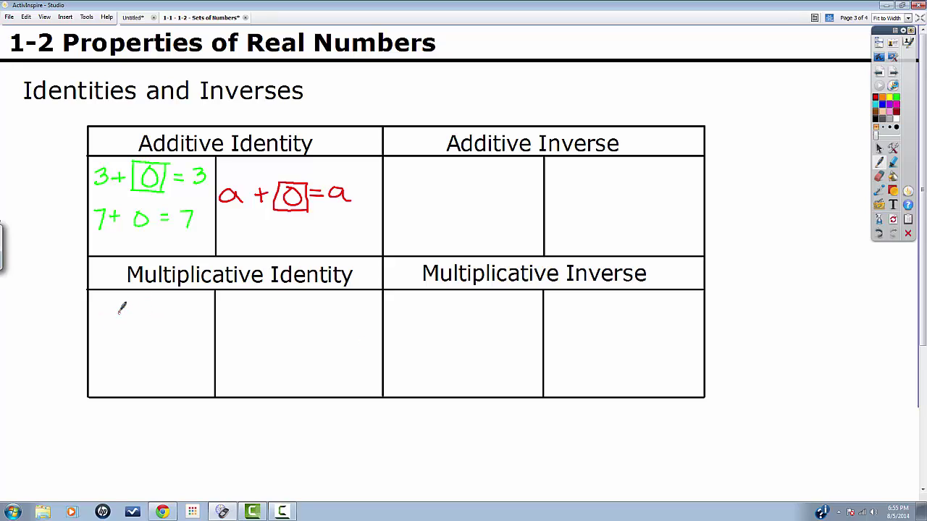
# In green ink, write 3 · 1 = 3 and 7 · 1 = 7, boxing each 1.
pyautogui.click(896, 100)
pyautogui.moveTo(96, 307)
pyautogui.mouseDown()
pyautogui.moveTo(92, 320)
pyautogui.moveTo(150, 326)
pyautogui.moveTo(174, 310)
pyautogui.mouseUp()
pyautogui.moveTo(165, 317); pyautogui.dragTo(186, 321)
pyautogui.moveTo(138, 305)
pyautogui.mouseDown()
pyautogui.moveTo(136, 326)
pyautogui.moveTo(124, 327)
pyautogui.moveTo(150, 303)
pyautogui.moveTo(152, 328)
pyautogui.mouseUp()
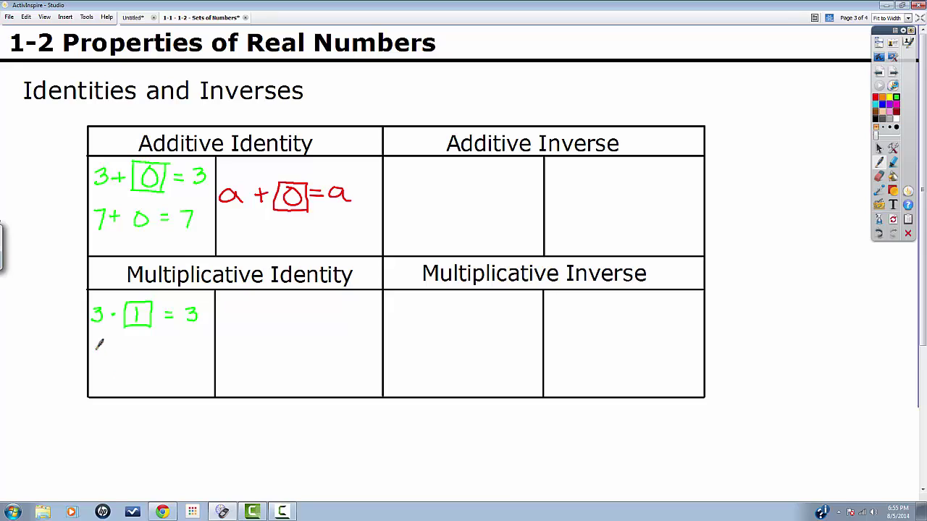
pyautogui.moveTo(92, 353)
pyautogui.mouseDown()
pyautogui.moveTo(102, 364)
pyautogui.moveTo(163, 354)
pyautogui.mouseUp()
pyautogui.click(115, 355)
pyautogui.moveTo(153, 360)
pyautogui.mouseDown()
pyautogui.moveTo(186, 352)
pyautogui.moveTo(179, 370)
pyautogui.mouseUp()
pyautogui.moveTo(122, 346)
pyautogui.mouseDown()
pyautogui.moveTo(119, 369)
pyautogui.moveTo(142, 370)
pyautogui.moveTo(142, 344)
pyautogui.moveTo(117, 346)
pyautogui.mouseUp()
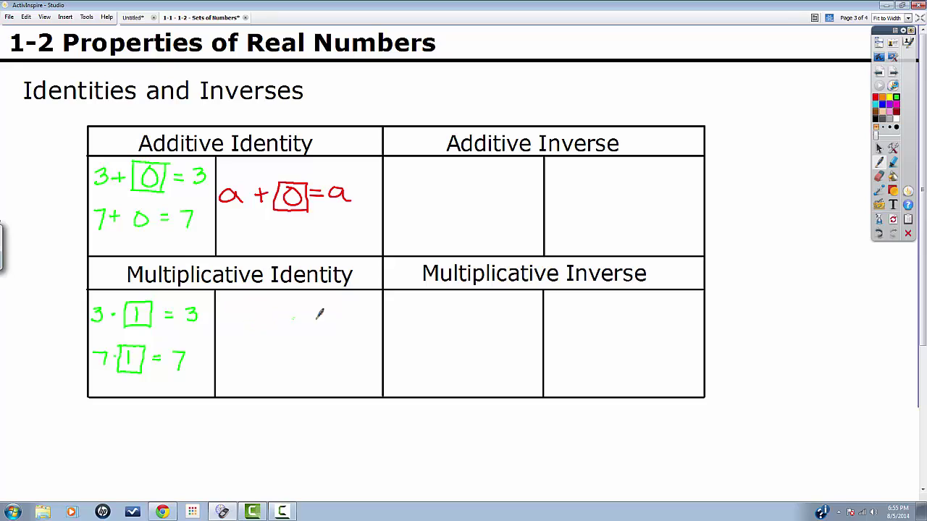
# In red ink, write a · 1 = a with the 1 boxed, then pick a new ink colour for the inverse examples.
pyautogui.click(876, 97)
pyautogui.moveTo(233, 326)
pyautogui.mouseDown()
pyautogui.moveTo(239, 337)
pyautogui.moveTo(262, 330)
pyautogui.moveTo(285, 344)
pyautogui.moveTo(295, 324)
pyautogui.moveTo(262, 316)
pyautogui.moveTo(279, 334)
pyautogui.moveTo(317, 325)
pyautogui.moveTo(349, 338)
pyautogui.mouseUp()
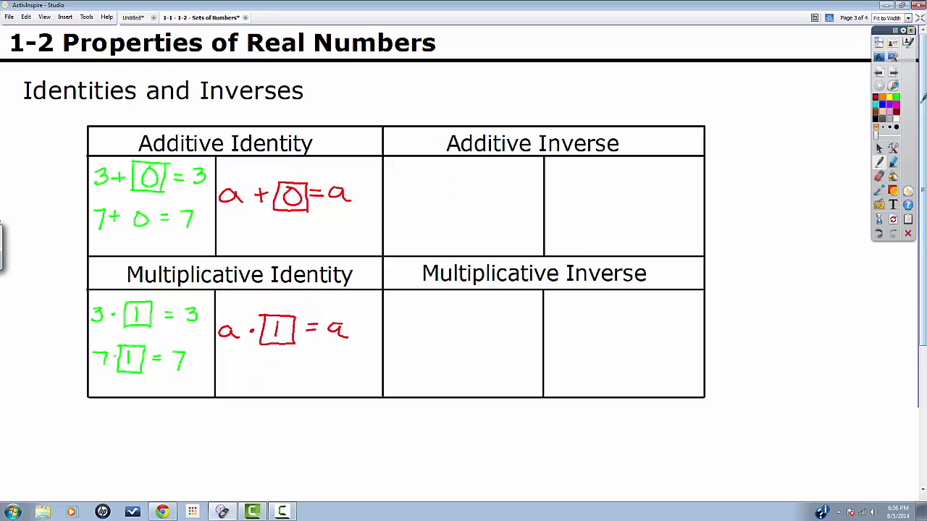
pyautogui.click(896, 97)
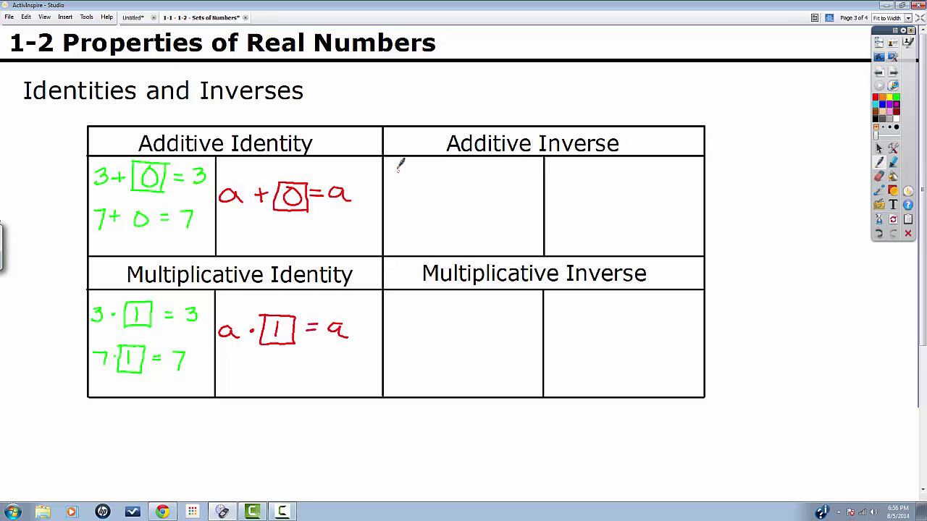
# In pink ink, write 3 + -3 = 0 and start 7 + __ = 0 with the blank left empty.
pyautogui.moveTo(395, 166)
pyautogui.mouseDown()
pyautogui.moveTo(403, 175)
pyautogui.moveTo(394, 182)
pyautogui.moveTo(428, 172)
pyautogui.moveTo(461, 186)
pyautogui.moveTo(493, 170)
pyautogui.mouseUp()
pyautogui.moveTo(484, 176); pyautogui.dragTo(494, 176)
pyautogui.moveTo(517, 164)
pyautogui.mouseDown()
pyautogui.moveTo(524, 178)
pyautogui.moveTo(519, 163)
pyautogui.mouseUp()
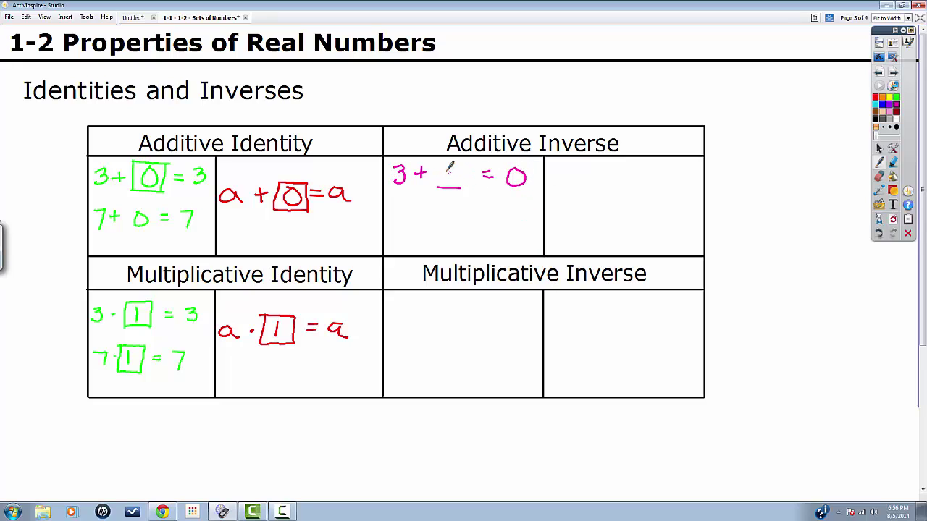
pyautogui.moveTo(437, 172)
pyautogui.mouseDown()
pyautogui.moveTo(461, 173)
pyautogui.moveTo(453, 186)
pyautogui.mouseUp()
pyautogui.moveTo(392, 212)
pyautogui.mouseDown()
pyautogui.moveTo(398, 228)
pyautogui.moveTo(420, 219)
pyautogui.moveTo(456, 230)
pyautogui.moveTo(489, 215)
pyautogui.moveTo(523, 216)
pyautogui.moveTo(516, 212)
pyautogui.mouseUp()
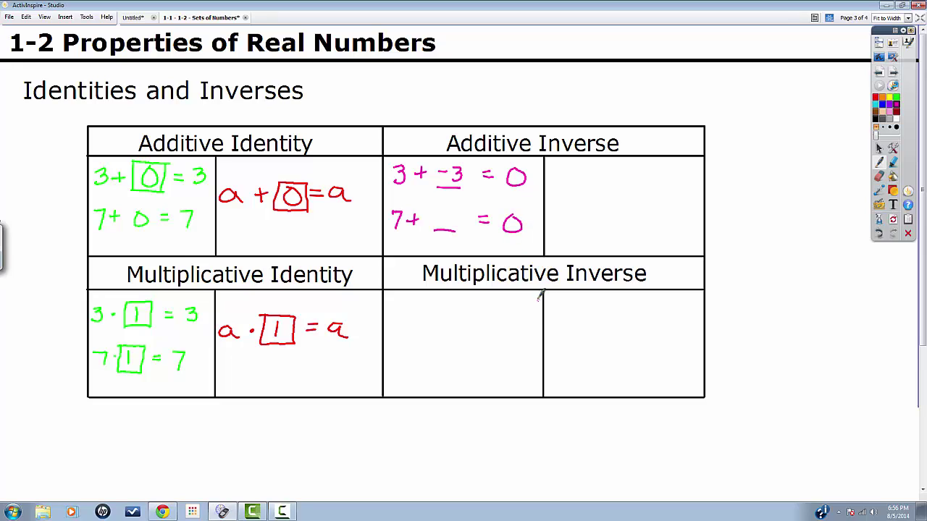
# Fill the blank with -7, then write the brown rule a + -a = 0 with -a boxed.
pyautogui.moveTo(433, 215)
pyautogui.mouseDown()
pyautogui.moveTo(457, 210)
pyautogui.moveTo(453, 225)
pyautogui.mouseUp()
pyautogui.moveTo(564, 190)
pyautogui.mouseDown()
pyautogui.moveTo(558, 201)
pyautogui.moveTo(568, 204)
pyautogui.moveTo(628, 193)
pyautogui.moveTo(629, 202)
pyautogui.moveTo(601, 207)
pyautogui.moveTo(593, 184)
pyautogui.moveTo(640, 190)
pyautogui.moveTo(638, 207)
pyautogui.moveTo(663, 191)
pyautogui.mouseUp()
pyautogui.moveTo(651, 198); pyautogui.dragTo(663, 197)
pyautogui.moveTo(685, 185)
pyautogui.mouseDown()
pyautogui.moveTo(680, 205)
pyautogui.moveTo(691, 205)
pyautogui.moveTo(685, 187)
pyautogui.mouseUp()
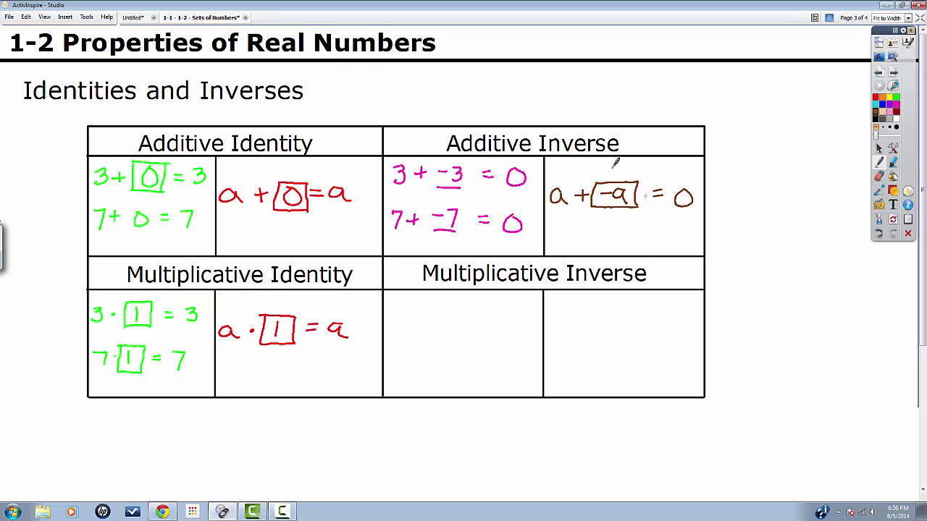